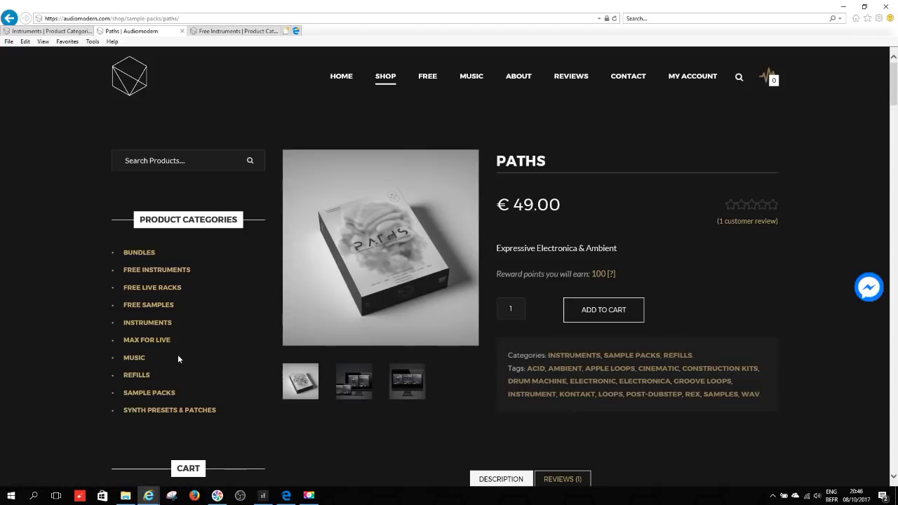
Step: Look over the Audiomodern free instruments and paid instruments pages, then switch to SONAR with the Kontakt window open
click(230, 33)
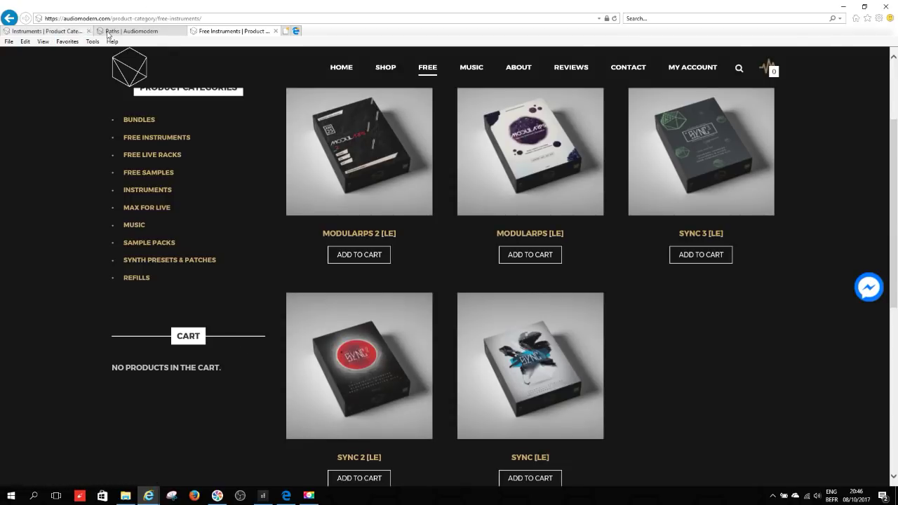
click(47, 31)
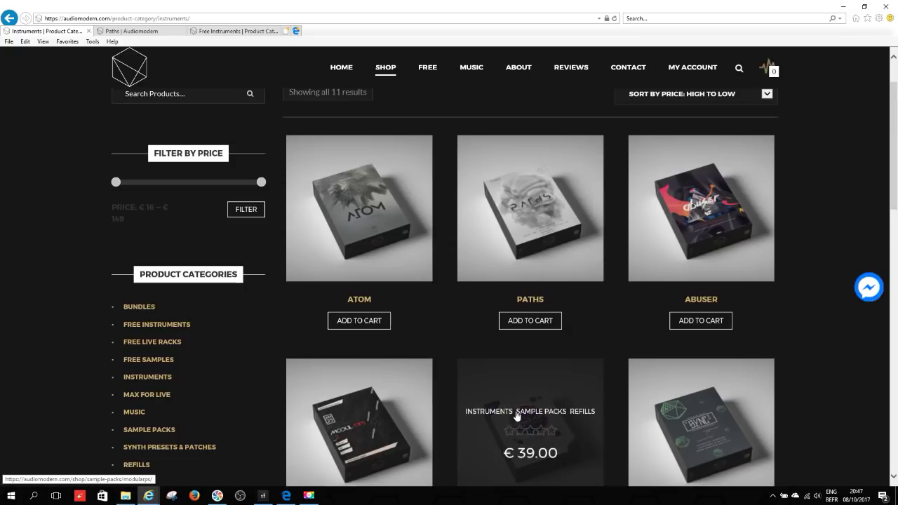
click(843, 8)
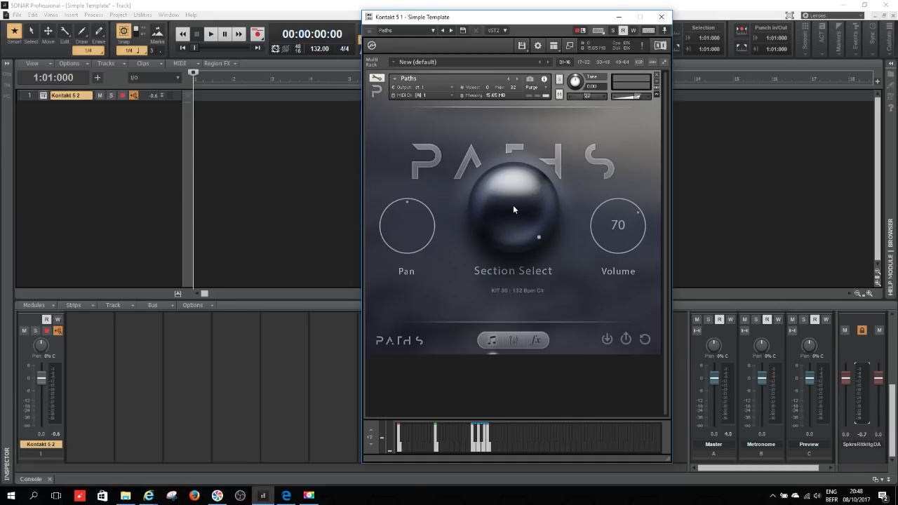
Step: Try the Section Select knob, examine the six-loop mixer page and preview a key before returning to the main page
drag(519, 203, 503, 275)
drag(516, 225, 497, 239)
click(513, 341)
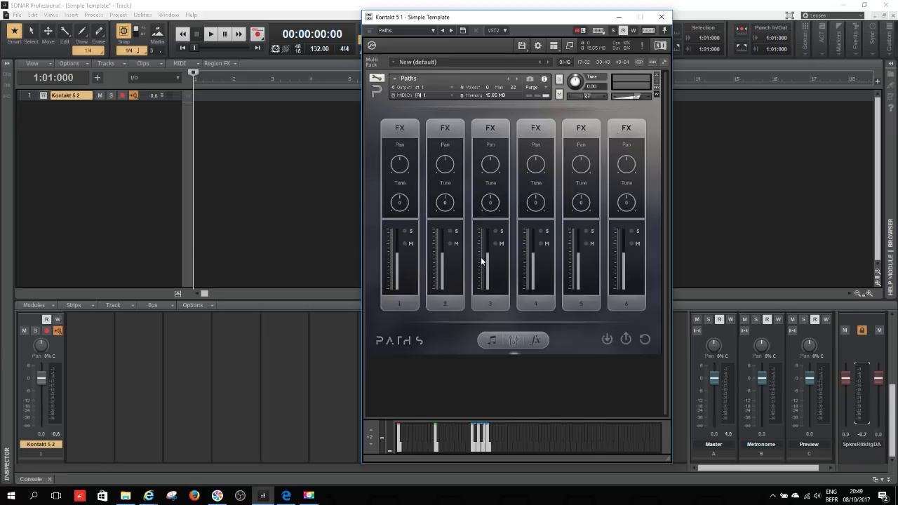
click(436, 446)
click(490, 342)
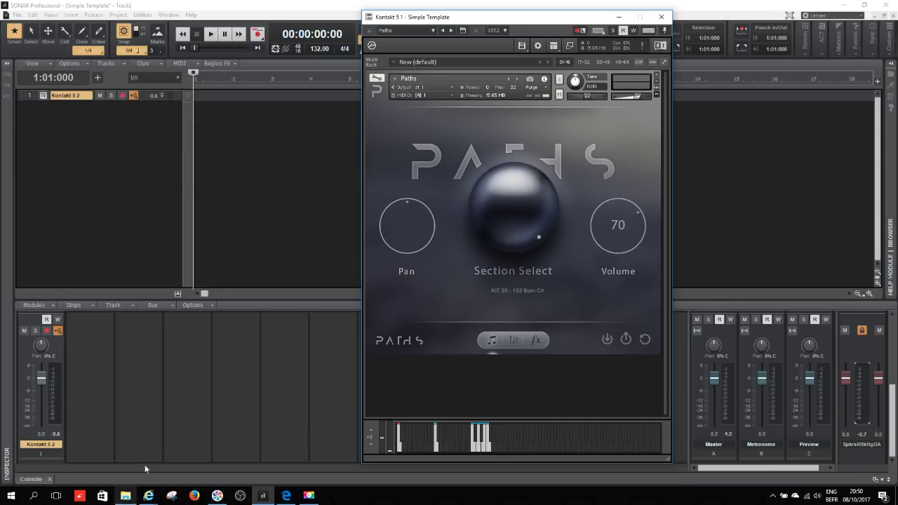
Step: Switch to the Paths PDF manual in Edge, review its Keys and Solo & Mute pages, and return to SONAR
click(286, 500)
scroll(491, 280, down, 5)
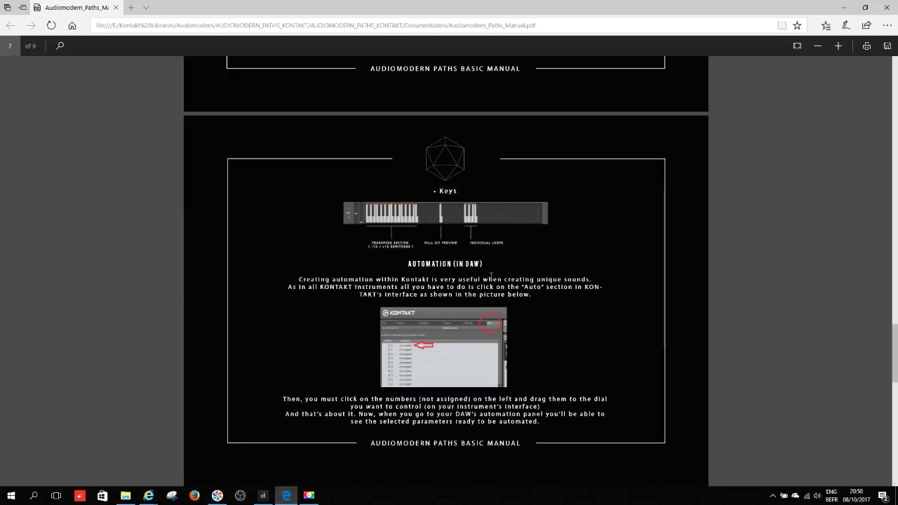
scroll(490, 283, up, 6)
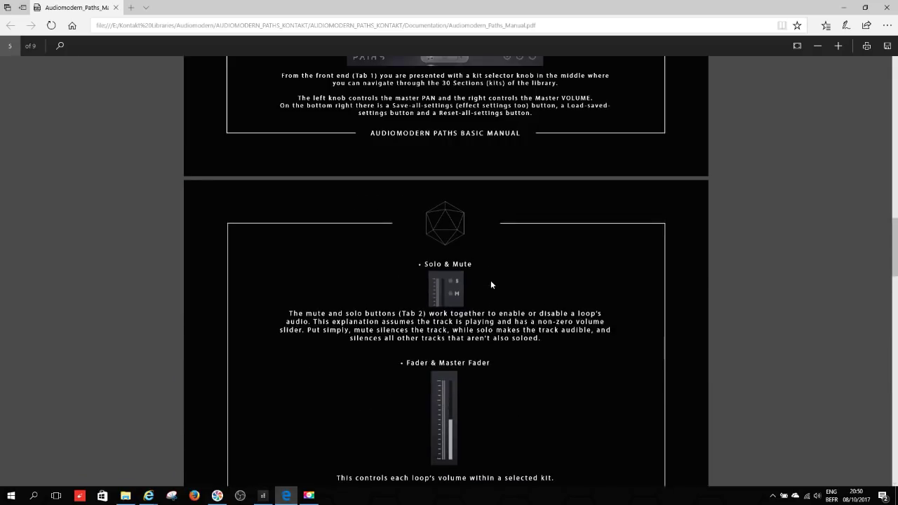
click(842, 8)
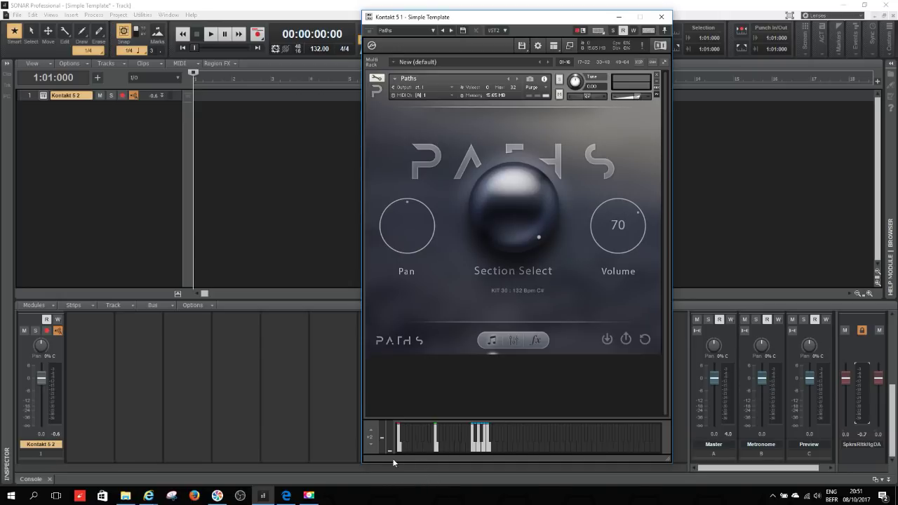
Step: Shift Kontakt's on-screen keyboard octave offset down to +0 to show the whole transpose section
click(371, 444)
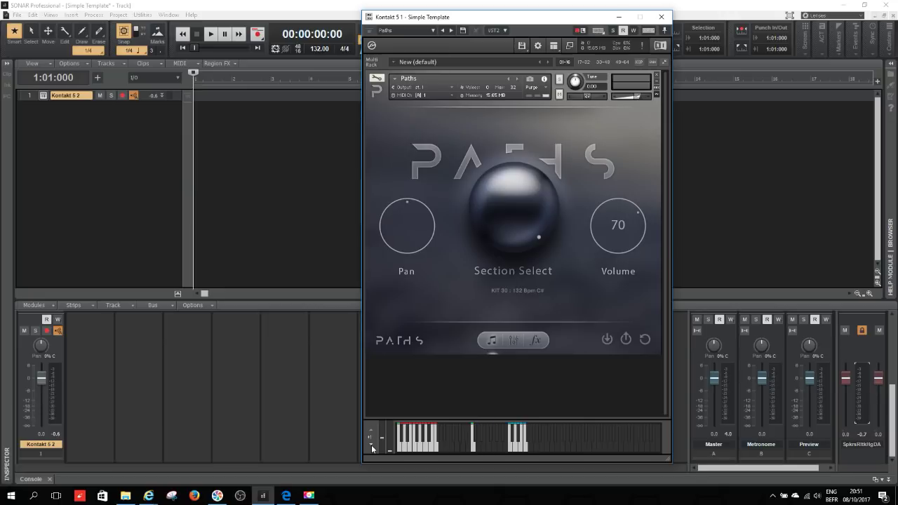
click(371, 445)
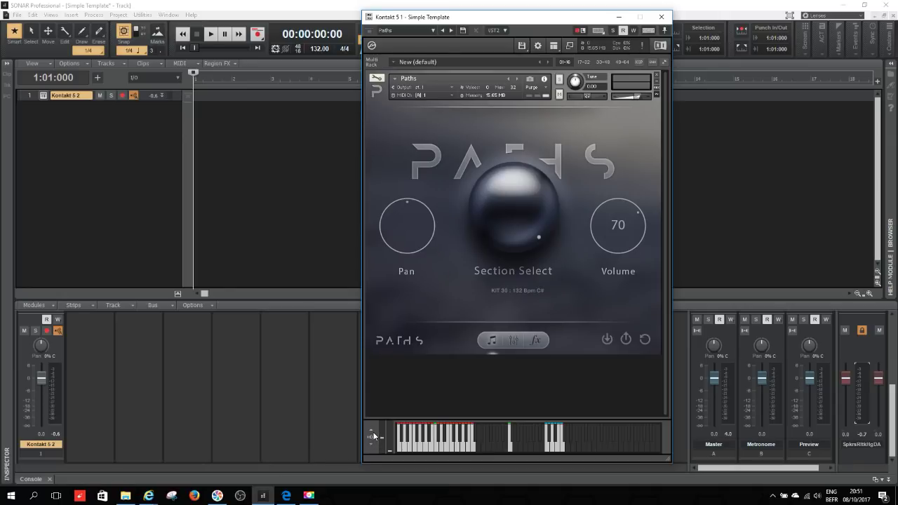
click(370, 428)
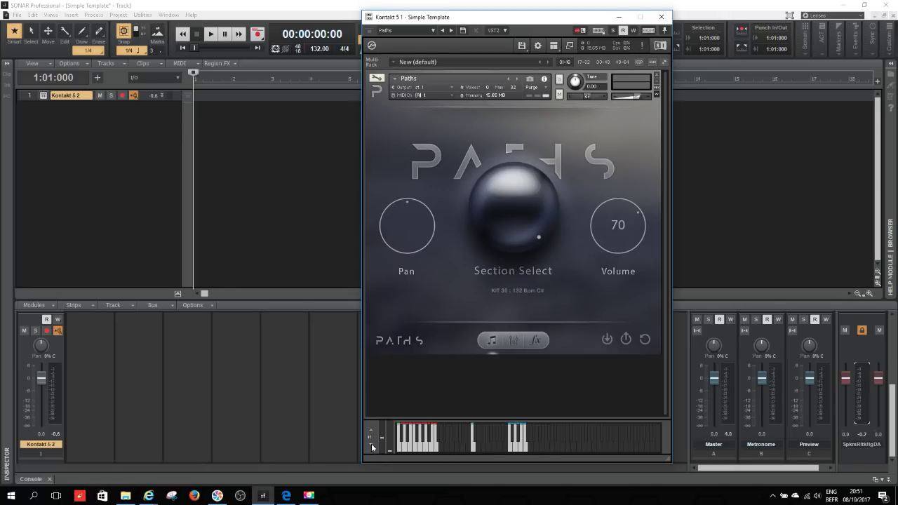
click(372, 445)
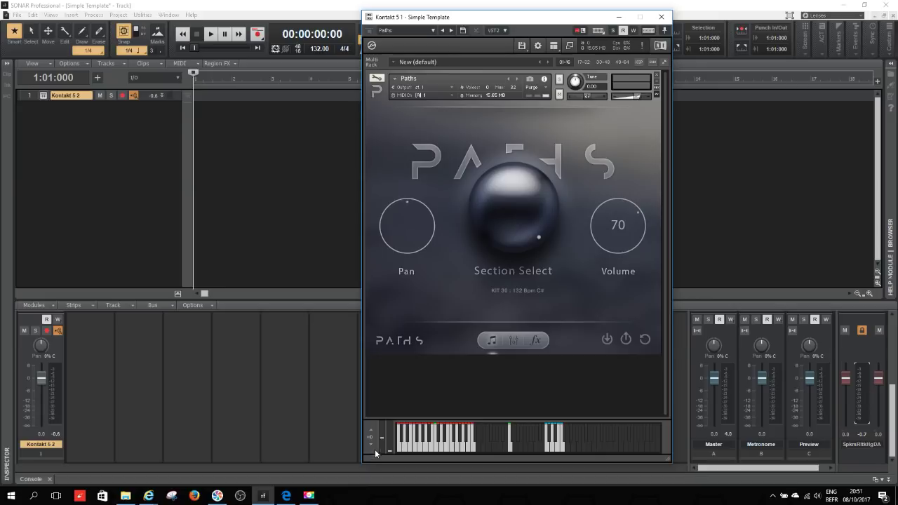
Step: Play one of the red transpose keys on the on-screen keyboard several times
click(444, 449)
click(444, 448)
click(444, 449)
click(444, 449)
click(444, 449)
click(444, 448)
Step: Examine the Paths mixer and effects pages, play the third loop's key and open loop 3's effects
click(513, 339)
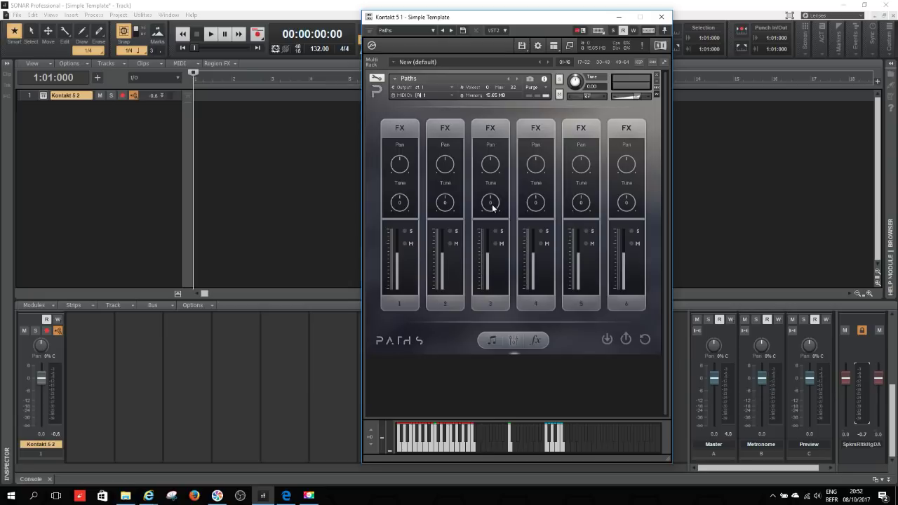
click(539, 342)
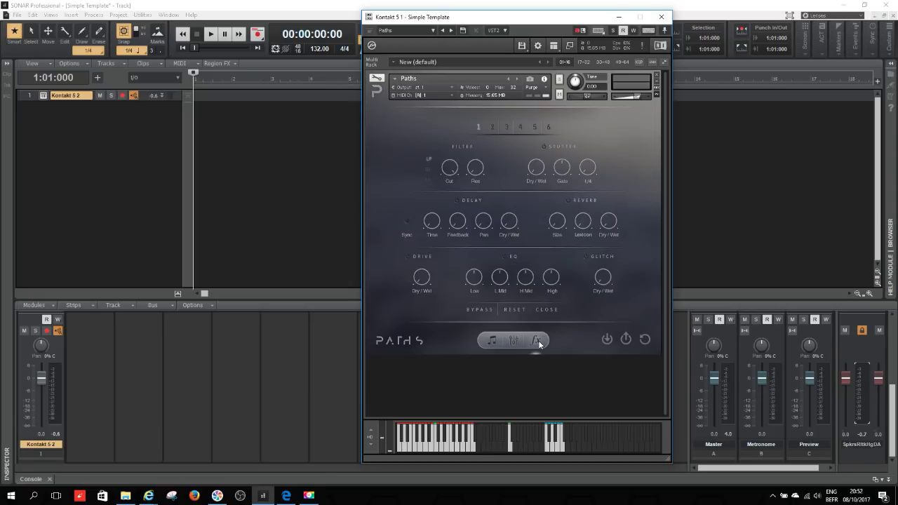
click(513, 341)
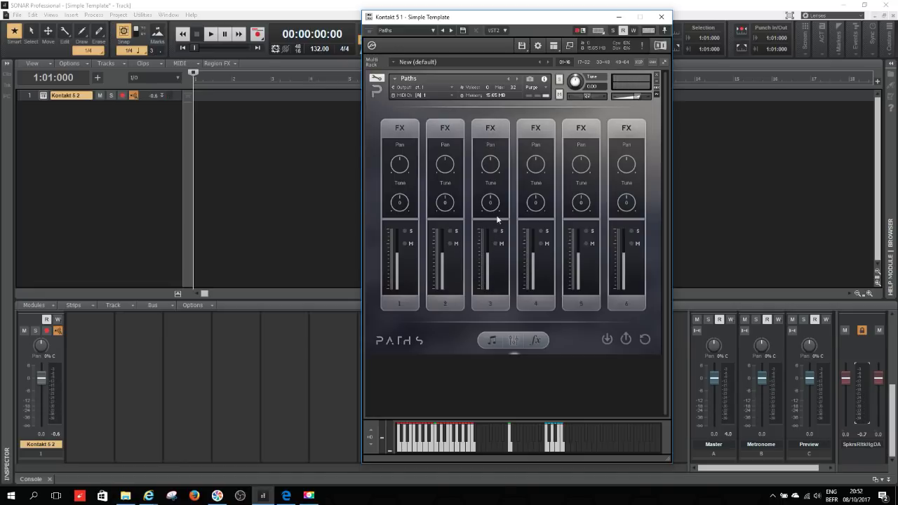
click(552, 450)
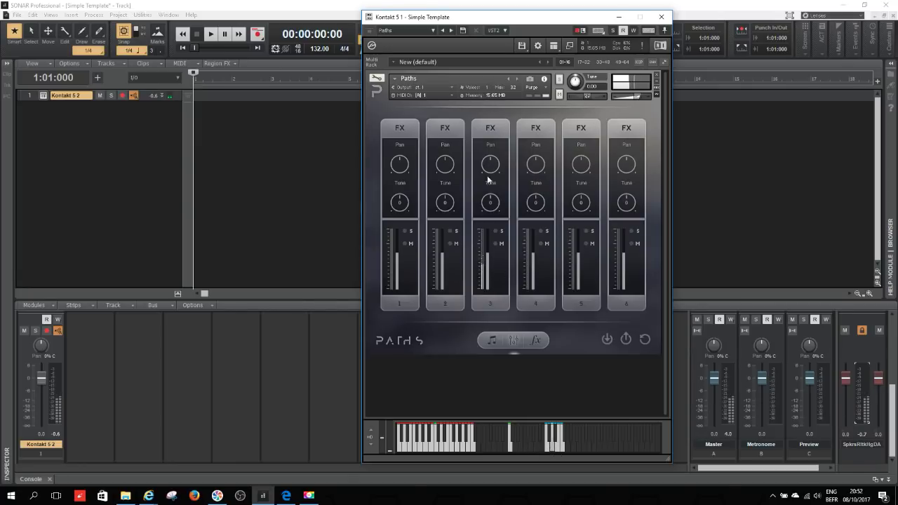
click(490, 129)
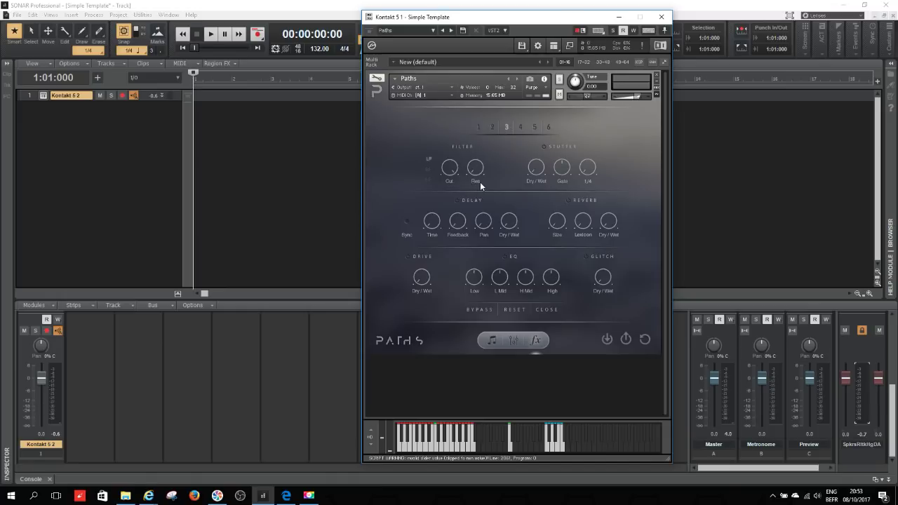
Step: Select Kit 29 with the Section Select knob and set the SONAR project tempo to 126 BPM
click(492, 342)
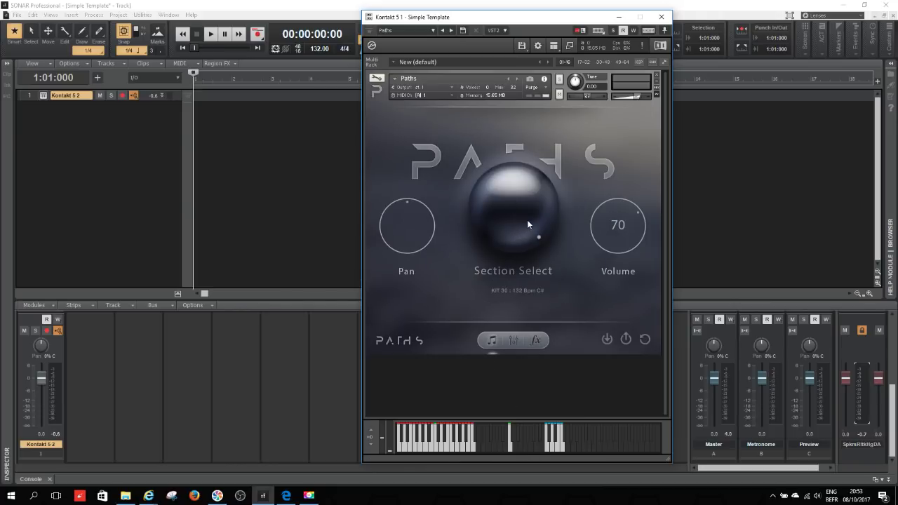
scroll(518, 205, down, 1)
click(316, 48)
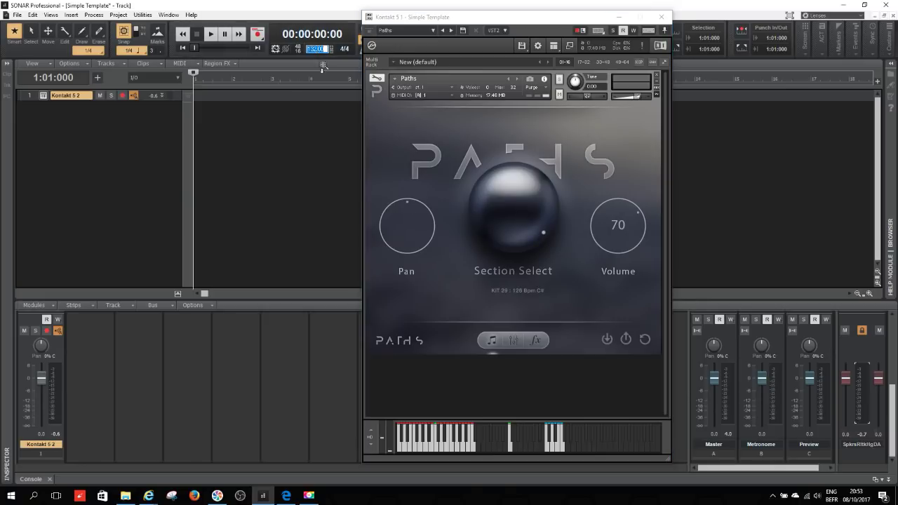
text(126)
key(Return)
Step: Toggle the mute of loop 4 on and off in the Paths mixer, then solo loop 4
click(515, 340)
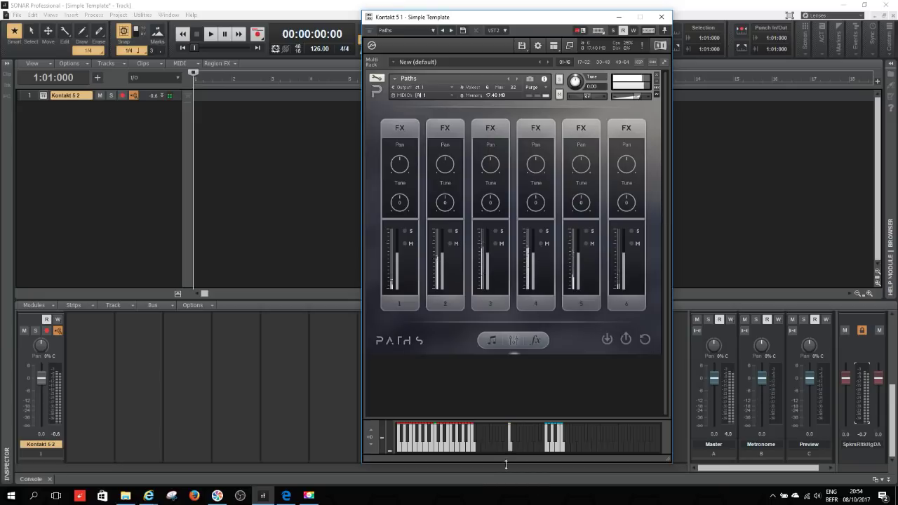
click(540, 243)
click(540, 243)
click(539, 230)
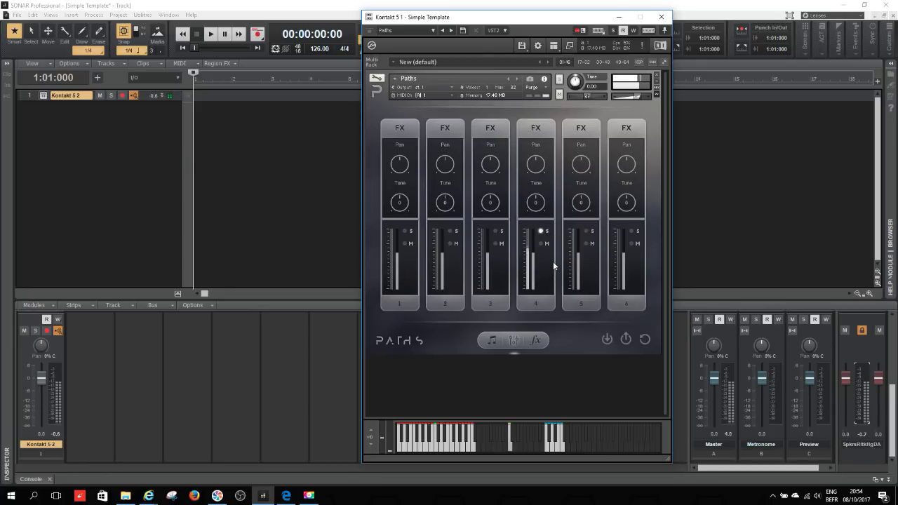
Step: Adjust loop 4's filter cutoff and resonance, then enable its stutter and adjust the stutter's rate and dry/wet mix
click(534, 128)
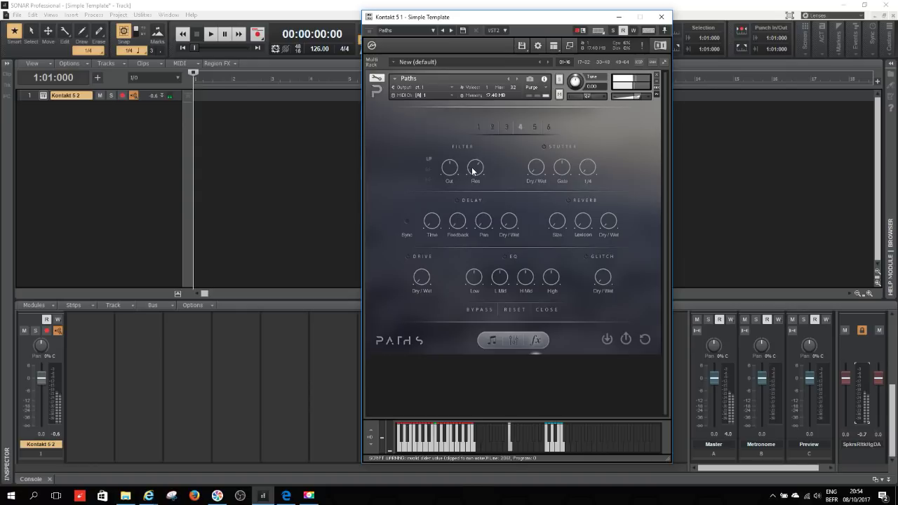
click(543, 147)
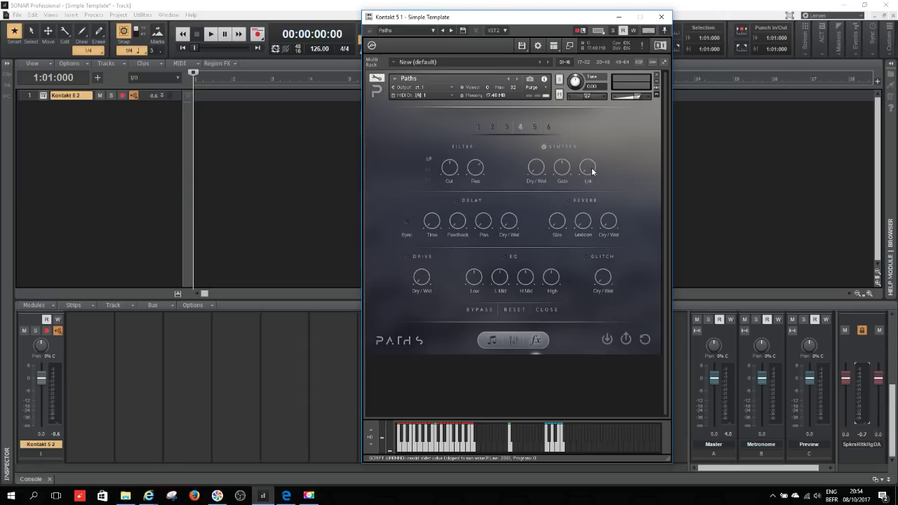
drag(589, 174, 583, 160)
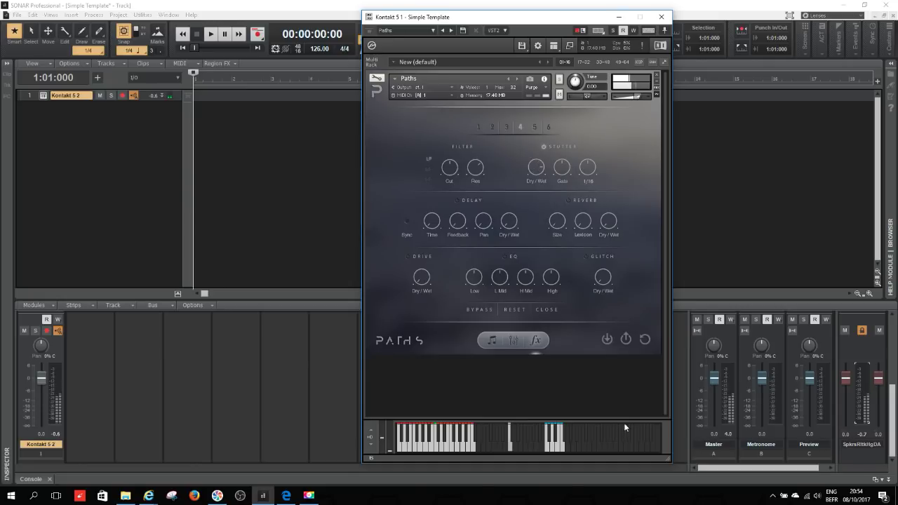
Step: Raise the Paths master volume to 93 and raise loop 4's fader in the mixer
click(491, 339)
drag(597, 243, 598, 188)
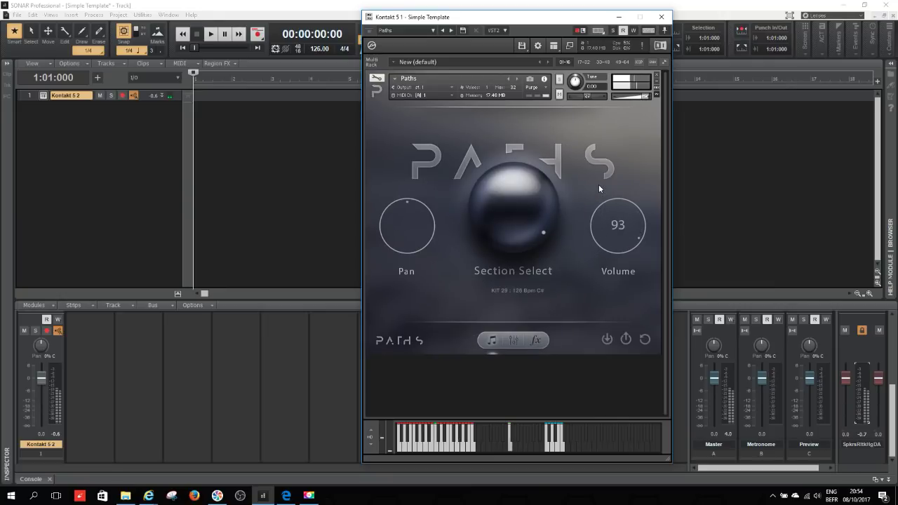
click(511, 340)
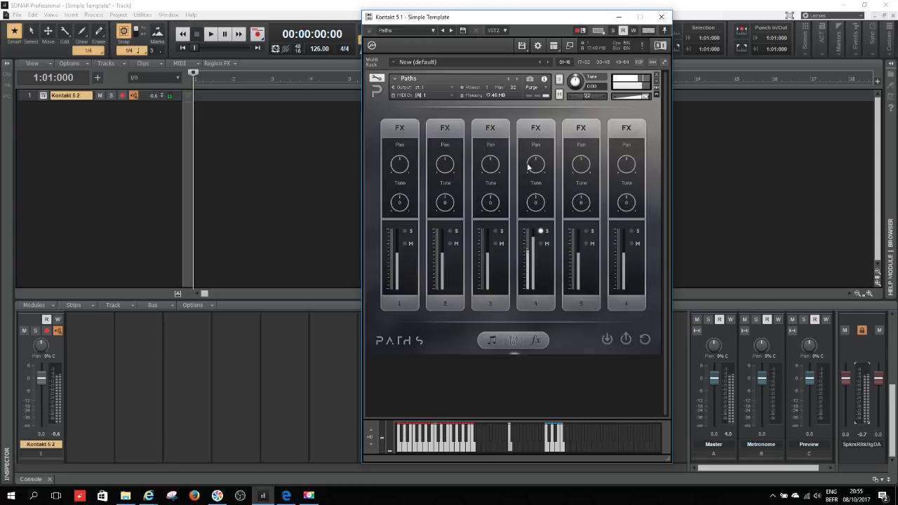
Step: Set loop 4's stutter rate to 1/8 T, then switch the stutter off and enable the delay in its place
click(533, 129)
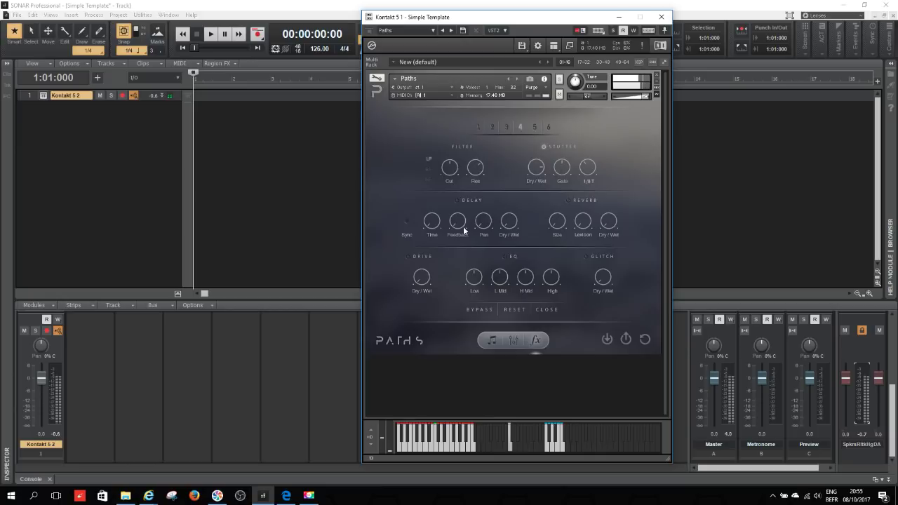
click(456, 200)
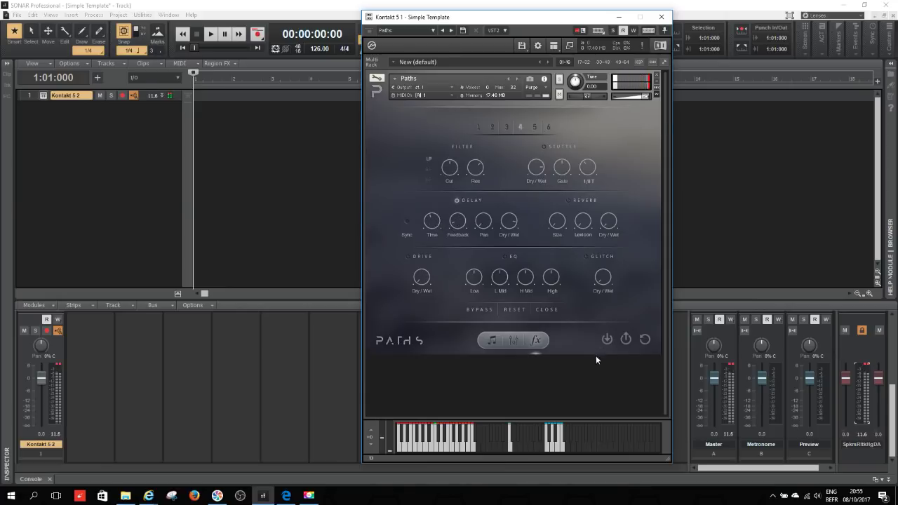
Step: Reset the clipped peak meters in the SONAR console and lower the Paths master volume to 71
click(140, 367)
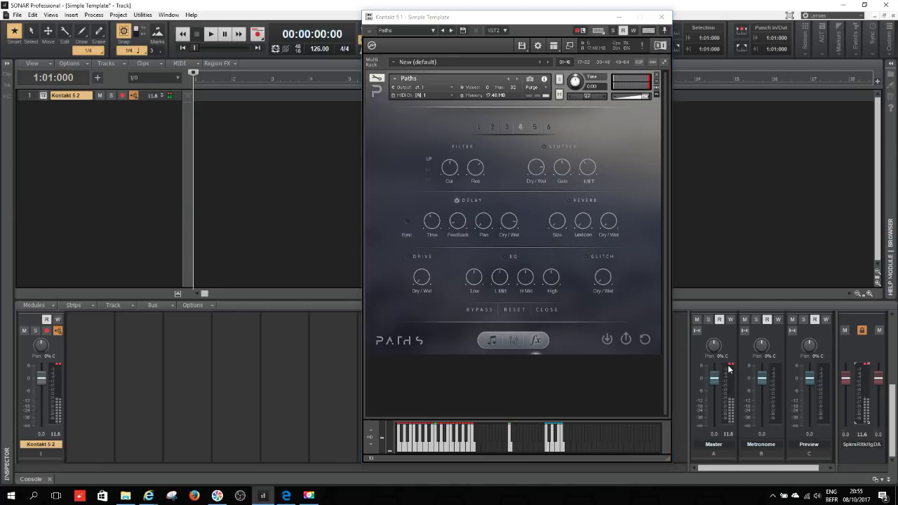
click(60, 366)
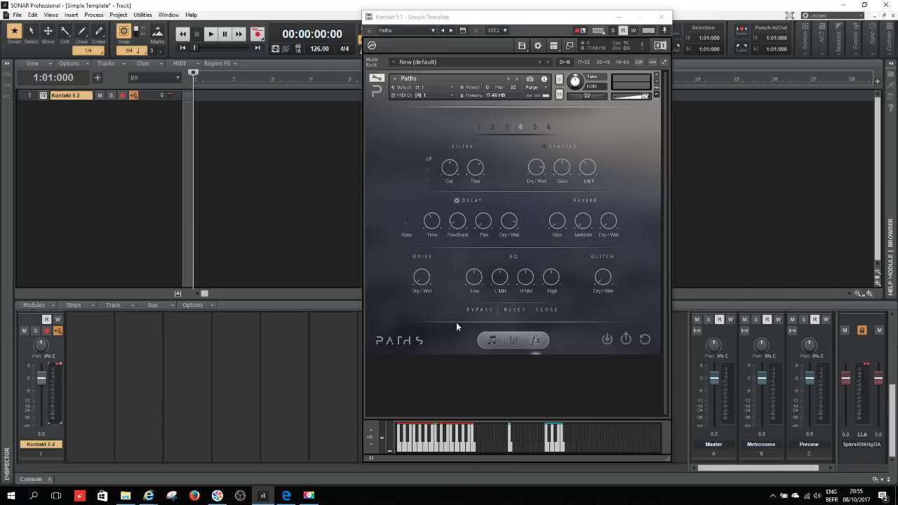
click(484, 342)
drag(620, 243, 603, 272)
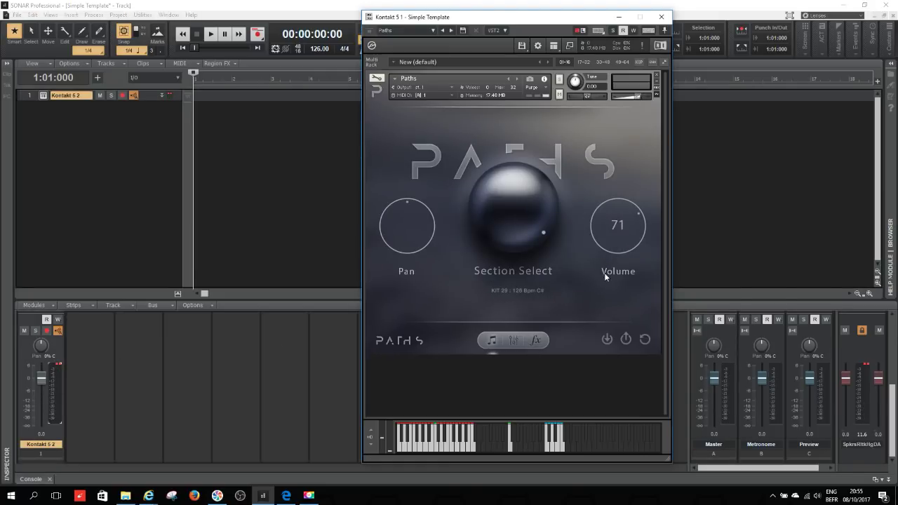
Step: Sync loop 4's delay to the tempo, adjust its time, feedback and dry/wet mix, then switch the delay off
click(539, 340)
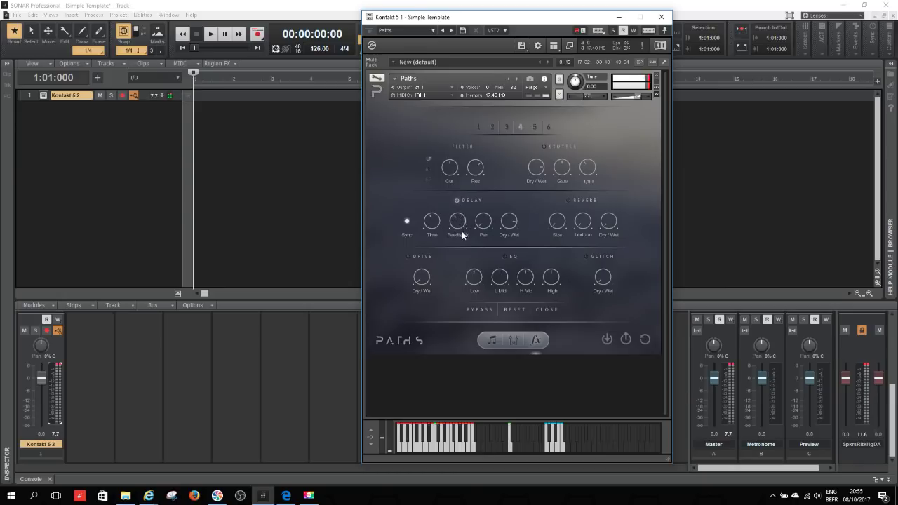
click(90, 366)
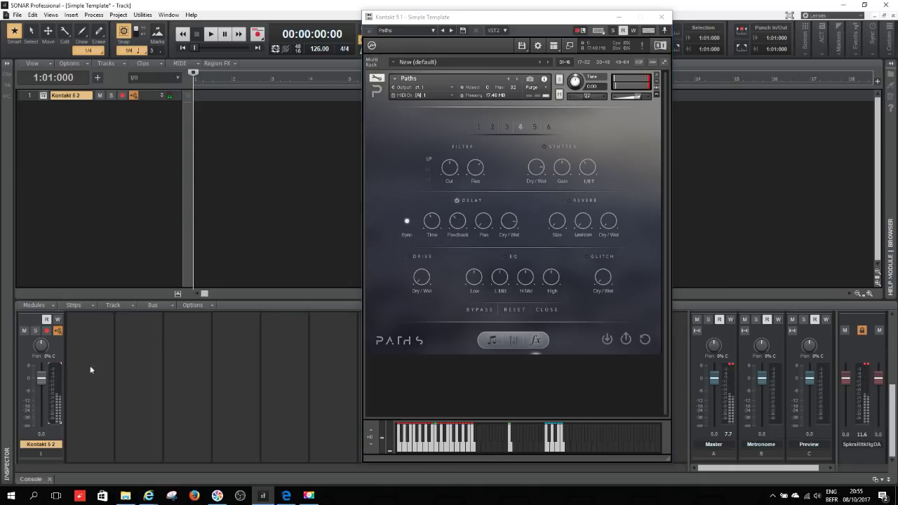
click(460, 225)
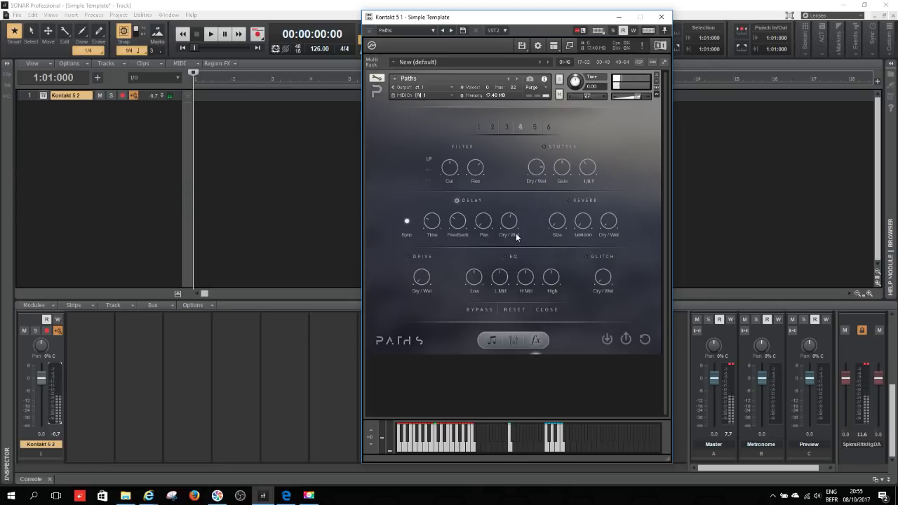
click(456, 200)
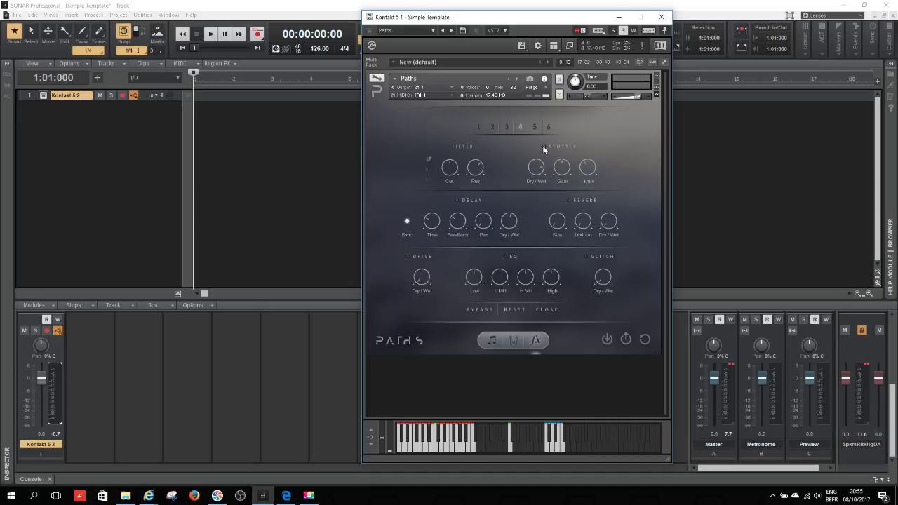
Step: Enable loop 4's reverb, set its type to Garage and adjust its size and dry/wet mix
click(567, 200)
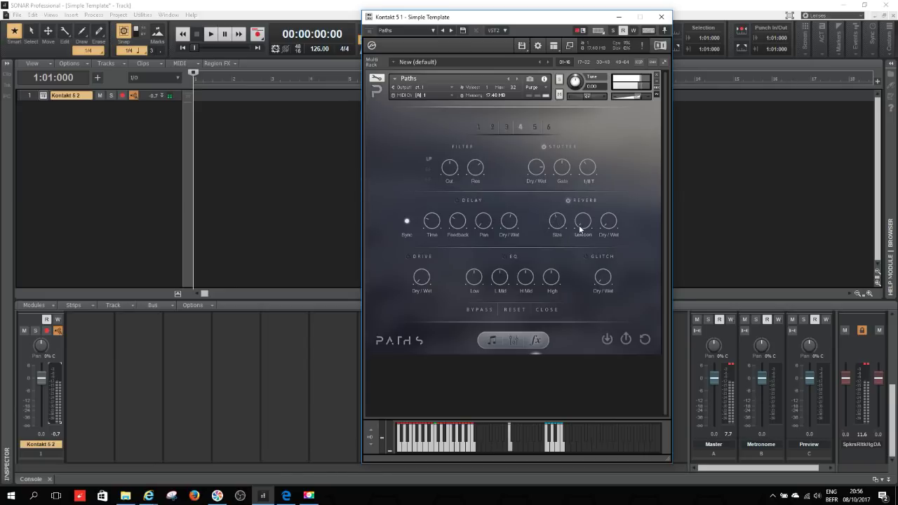
mouse_move(579, 224)
mouse_down()
mouse_move(578, 207)
mouse_move(585, 228)
mouse_move(581, 205)
mouse_move(583, 223)
mouse_move(580, 213)
mouse_up()
Step: Clear the clipped Master and hardware output meters in the console and lower the Kontakt track's volume to -2.5
click(727, 372)
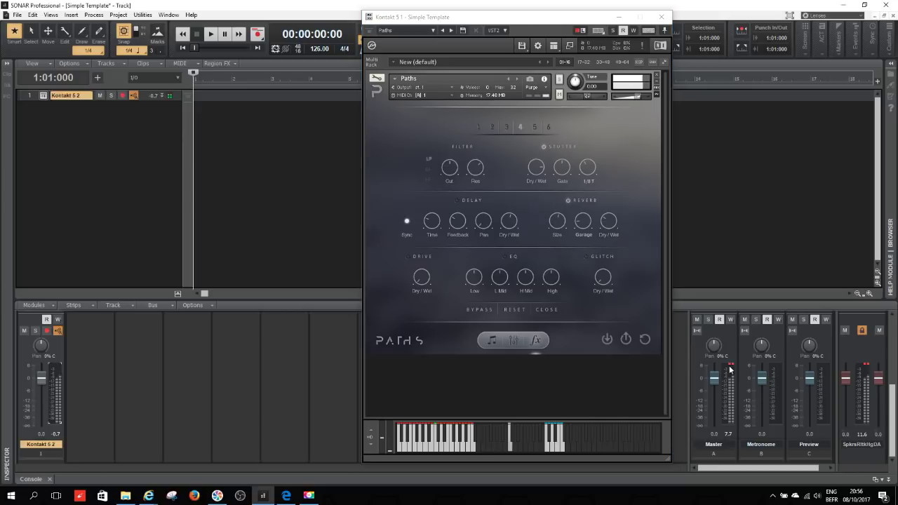
click(867, 366)
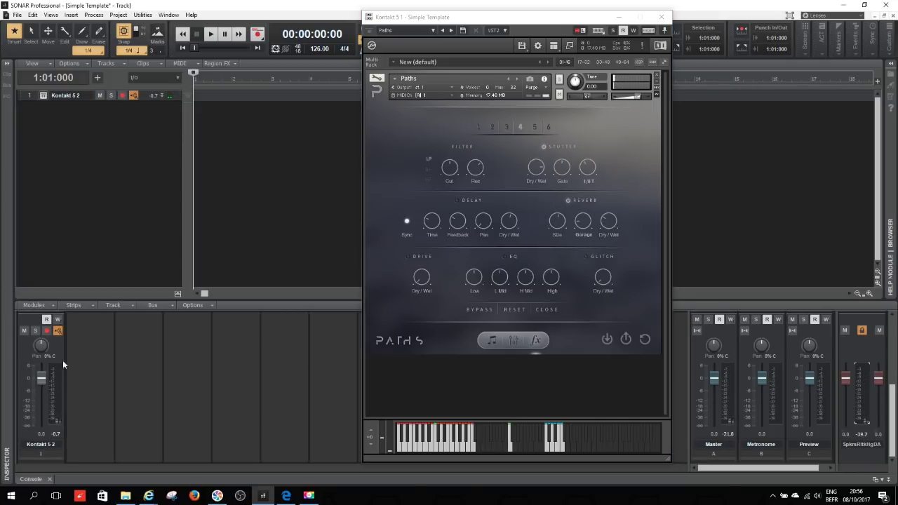
click(610, 222)
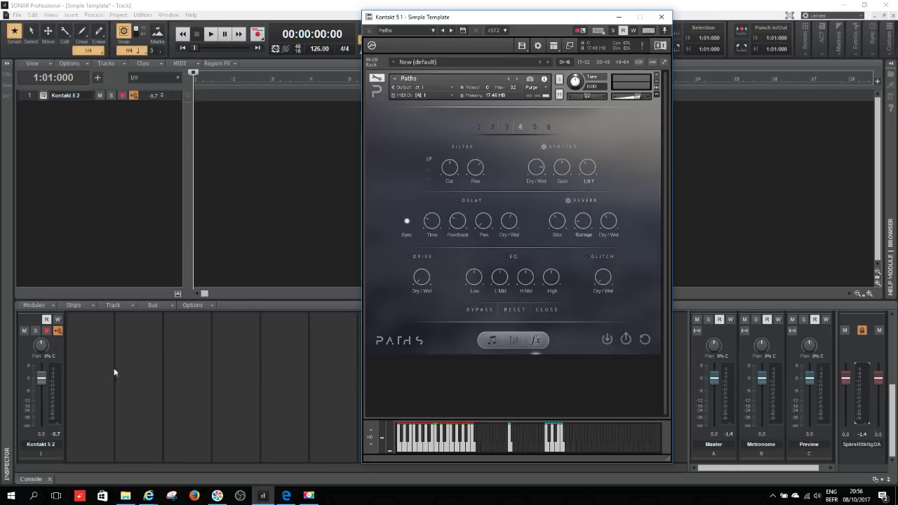
click(30, 379)
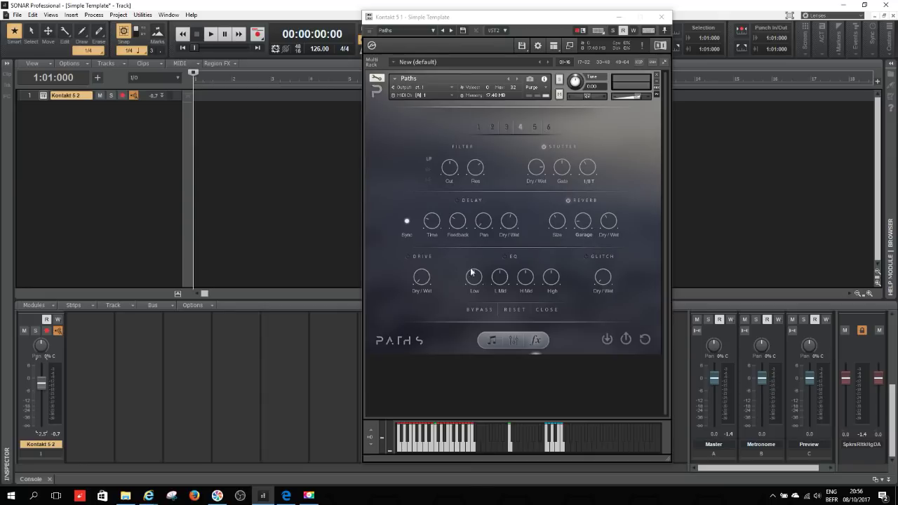
Step: Enable loop 4's drive and raise its dry/wet mix, then open the dialog for saving the Paths settings and cancel it
click(407, 257)
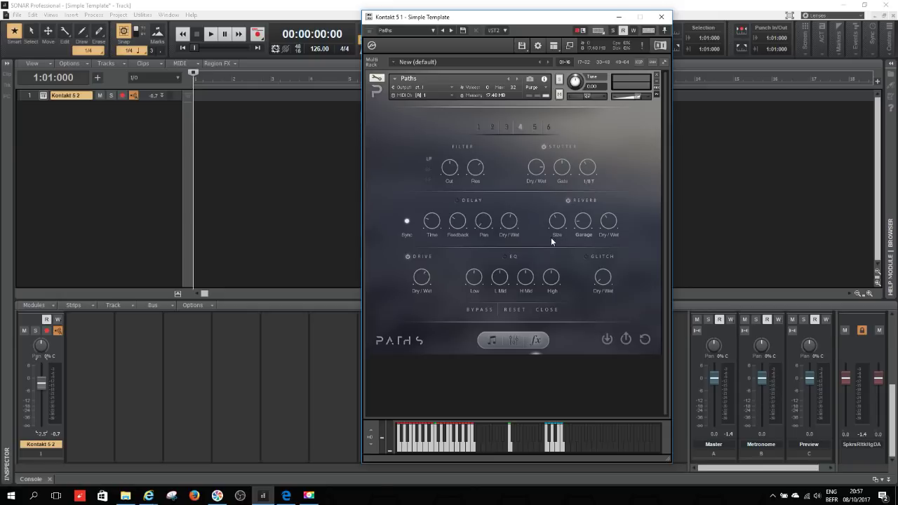
click(607, 340)
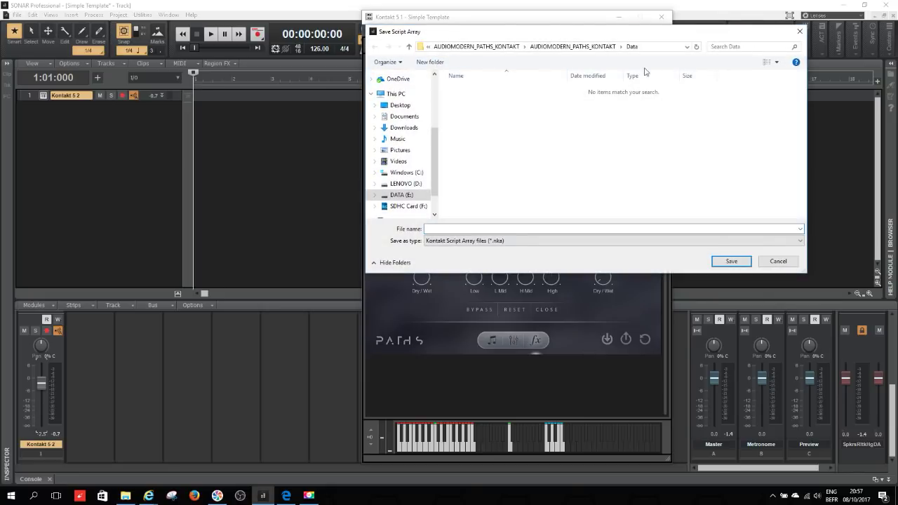
click(800, 31)
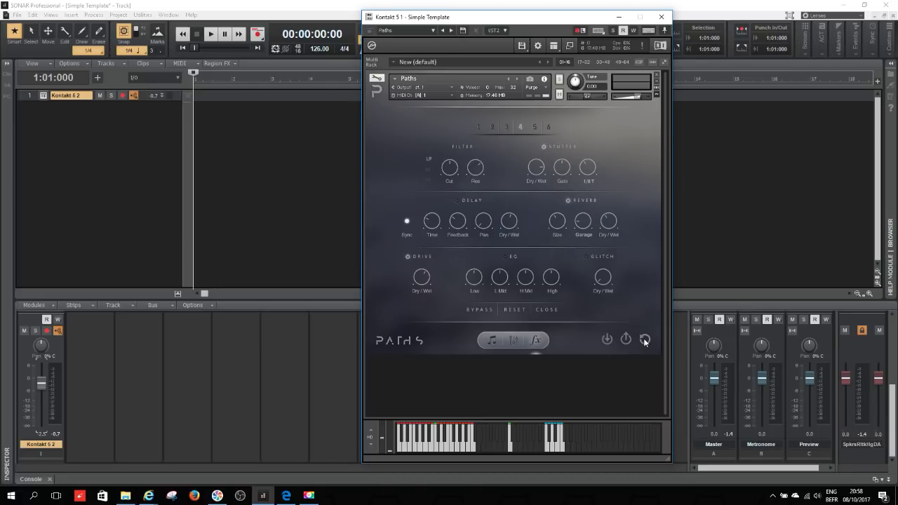
Step: Reset loop 4's effects and show the six-loop mixer page
click(514, 310)
click(513, 340)
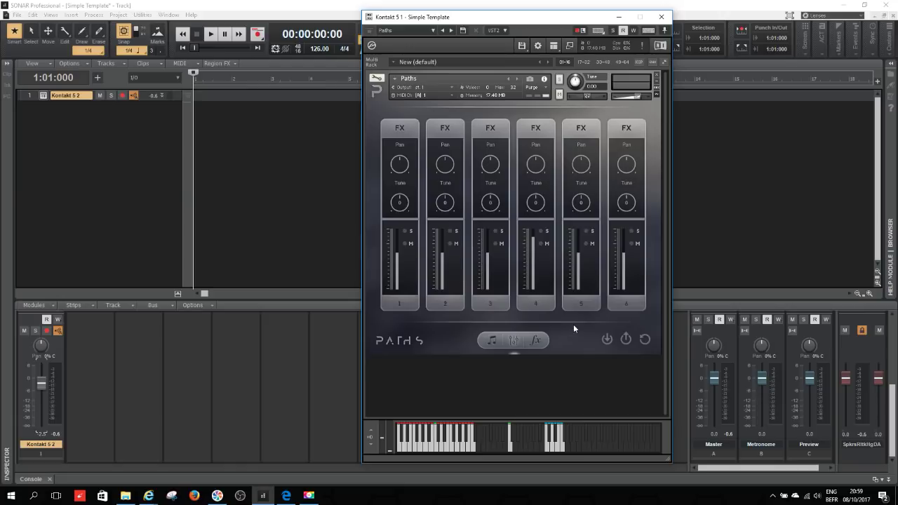
Step: Return to the kit selection page and set the instrument's tuning to -3.00 from the on-screen keyboard
click(491, 345)
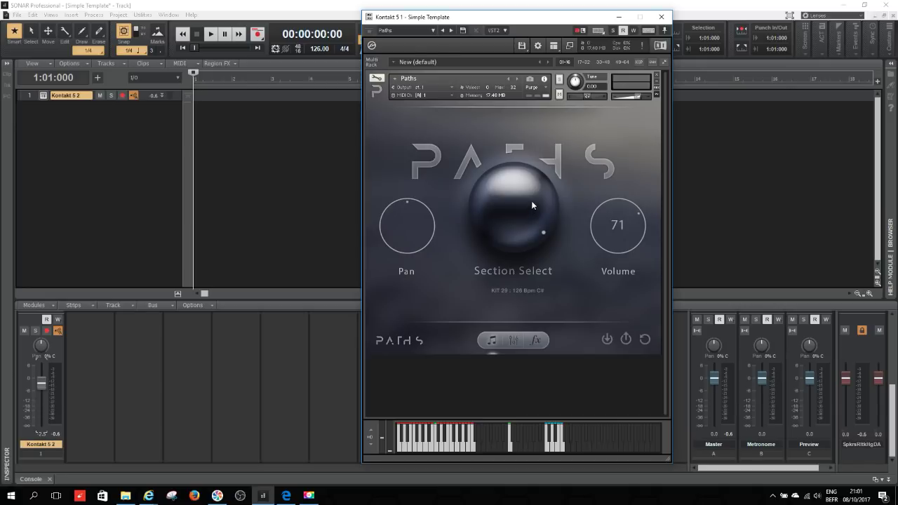
click(456, 447)
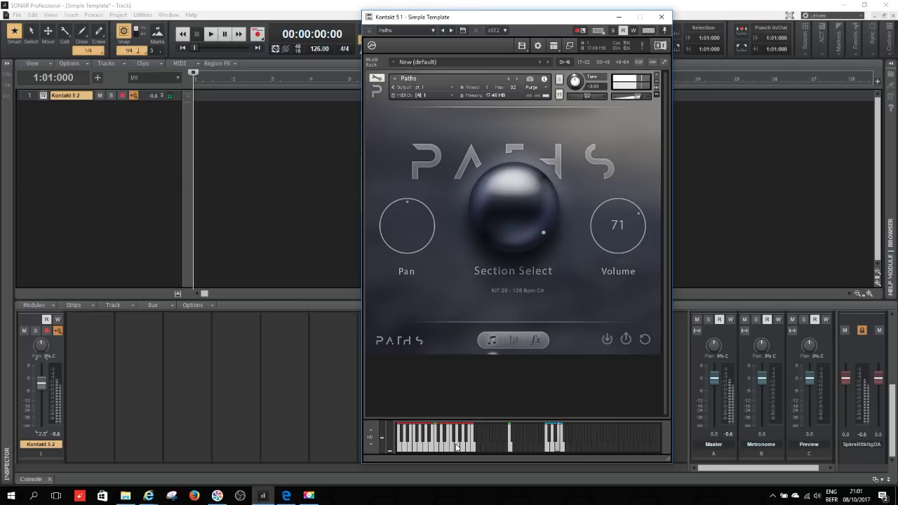
click(456, 446)
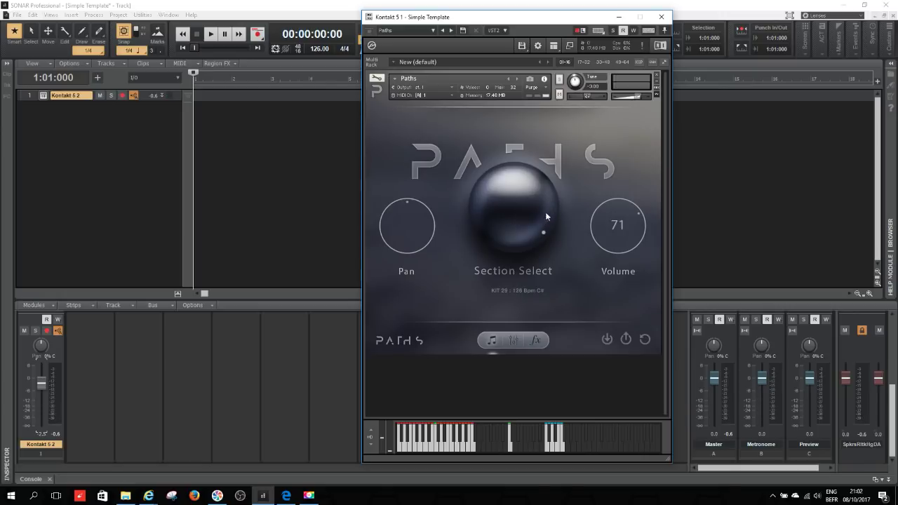
Step: Select kit 25 (122 bpm, C) and set the project tempo to 122
drag(520, 201, 529, 263)
click(318, 49)
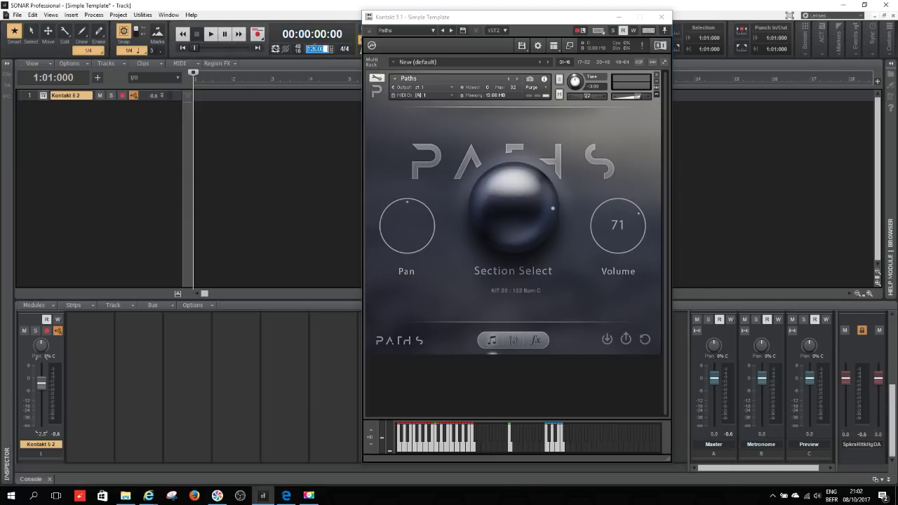
text(122)
key(Return)
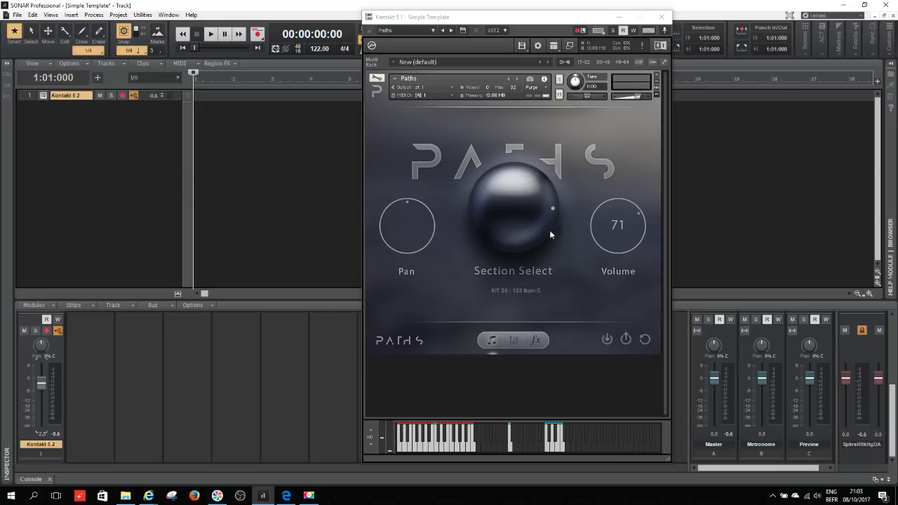
Step: Audition lower-numbered kits, including kits 24 and 22, down to kit 14
drag(517, 211, 518, 219)
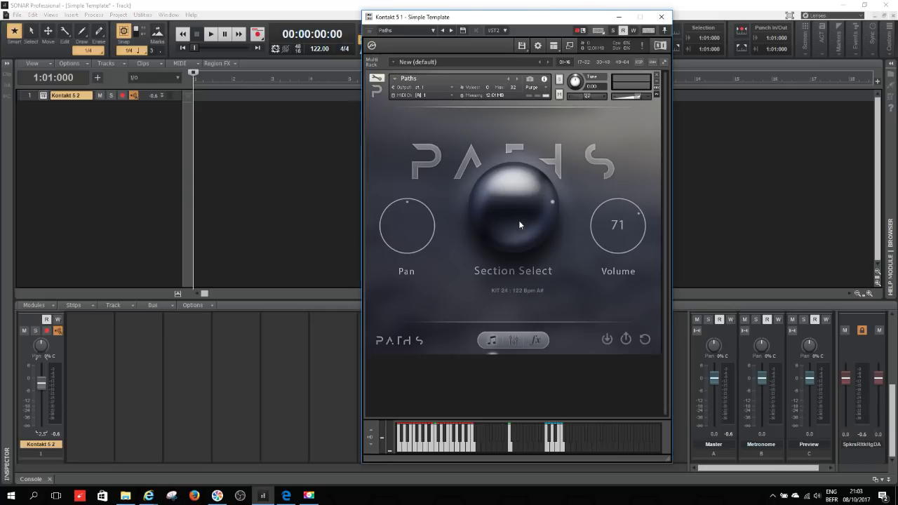
drag(520, 224, 524, 251)
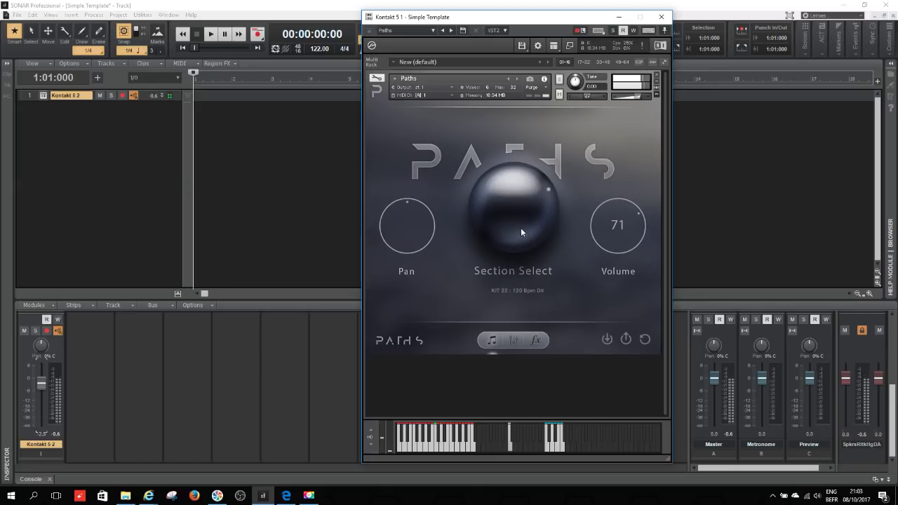
drag(519, 225, 510, 197)
drag(525, 199, 535, 304)
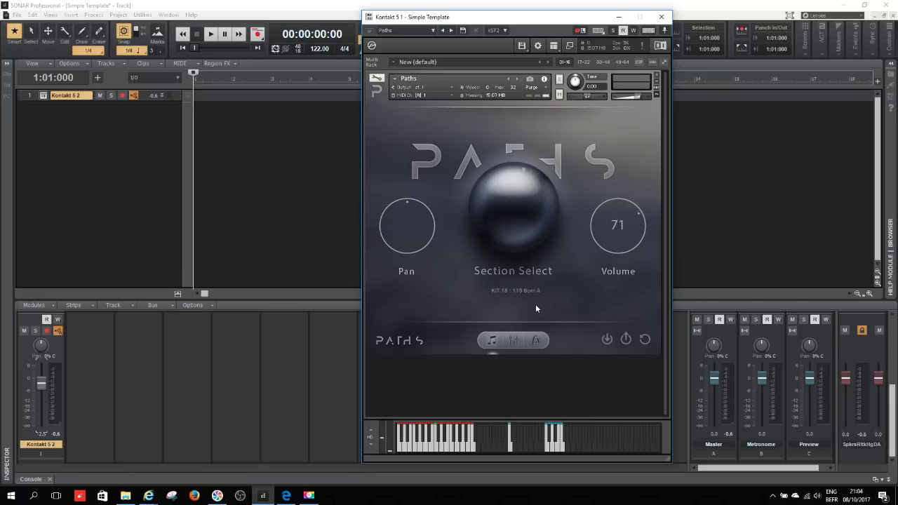
drag(522, 257, 522, 281)
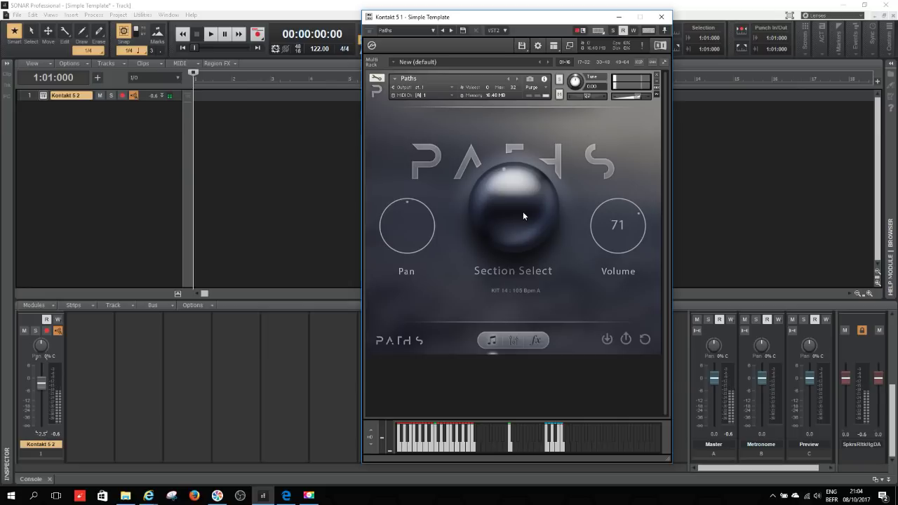
Step: Select kit 15 in C and match the project tempo to it at 106
mouse_move(523, 215)
mouse_down()
mouse_move(525, 225)
mouse_move(526, 203)
mouse_up()
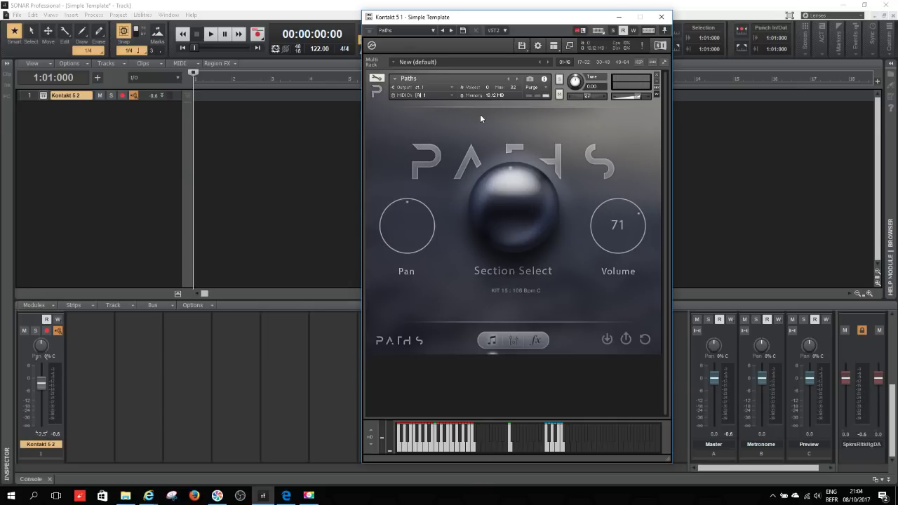
double_click(319, 48)
text(106)
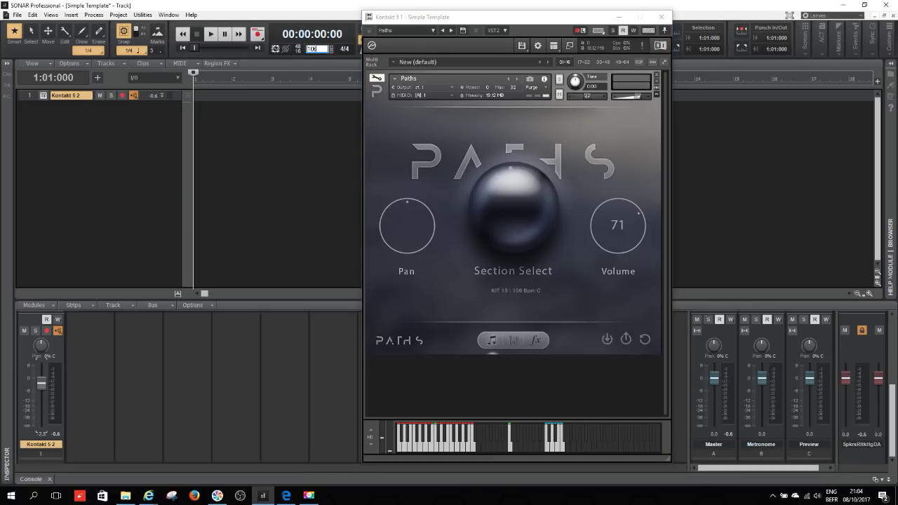
key(Return)
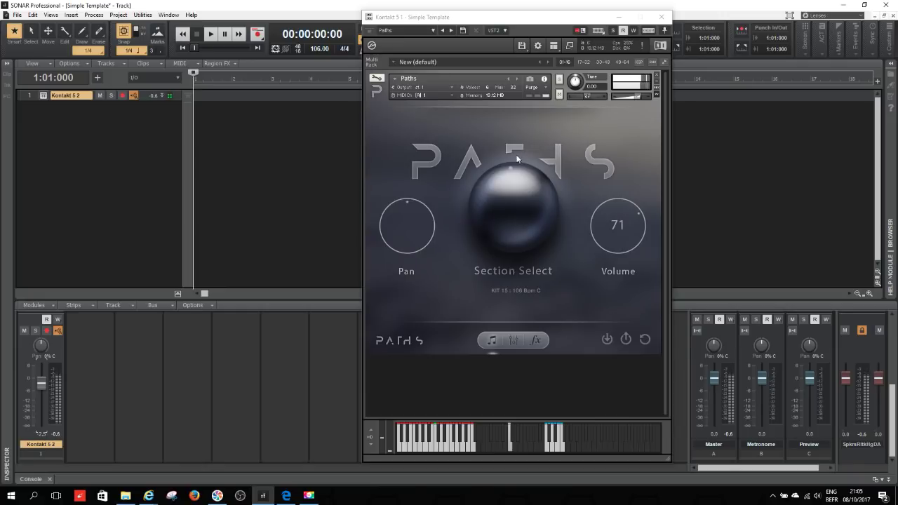
Step: Select kit 9 (96 bpm, B) and set the project tempo to 96
drag(521, 188, 522, 220)
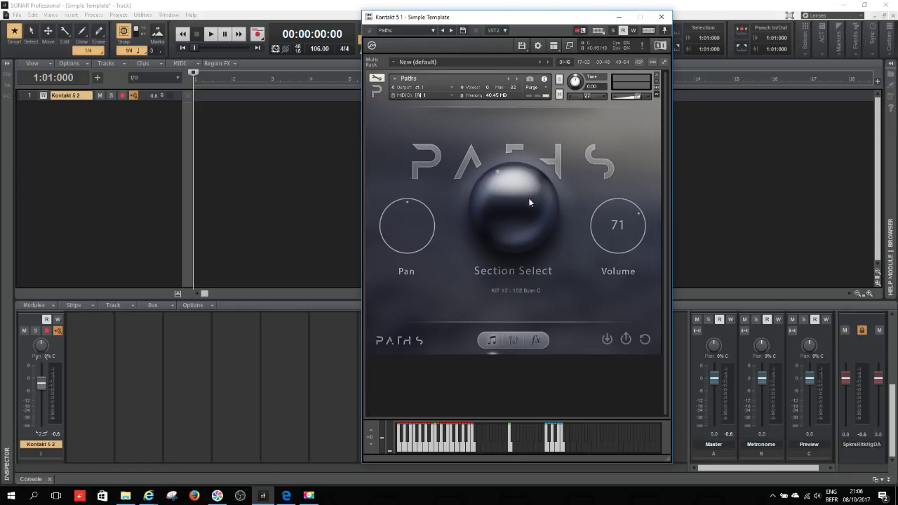
drag(522, 191, 530, 252)
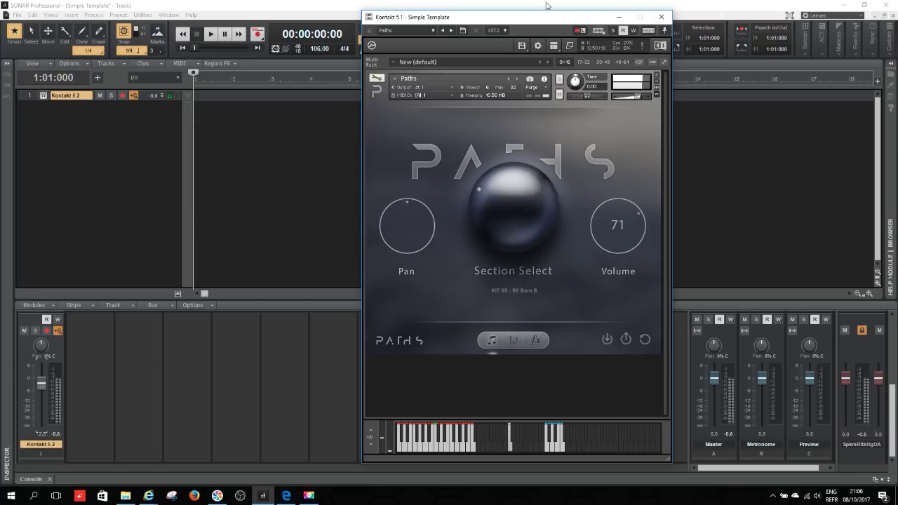
double_click(314, 52)
text(96)
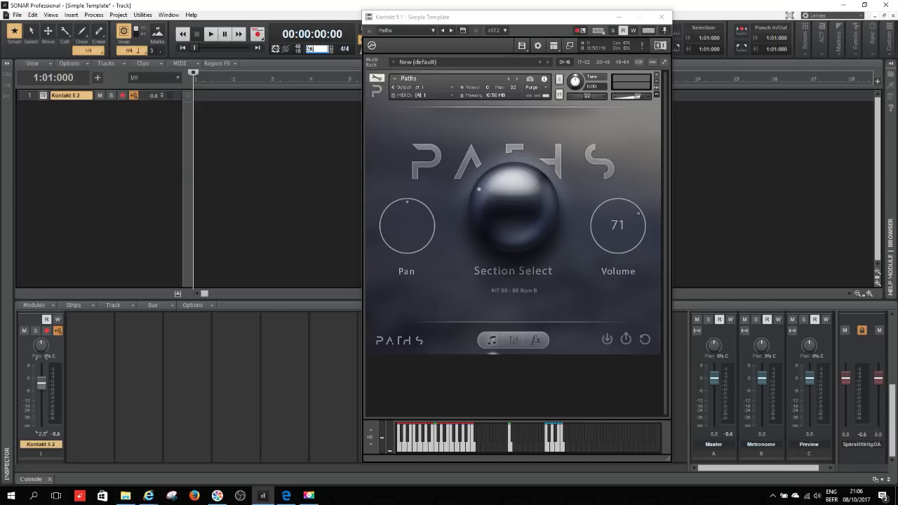
key(Return)
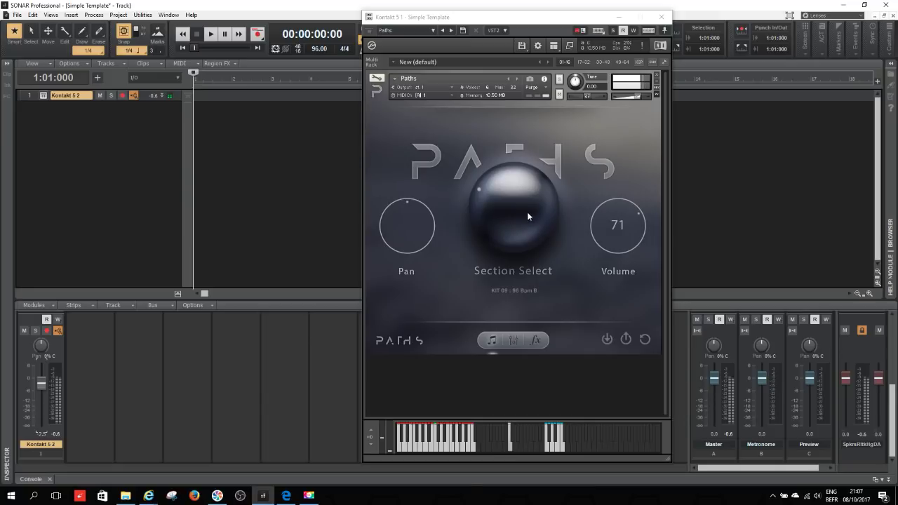
Step: Audition kit 8 and kit 14, then select kit 19 (118 bpm, D#) and set the project tempo to 118
drag(521, 202, 520, 211)
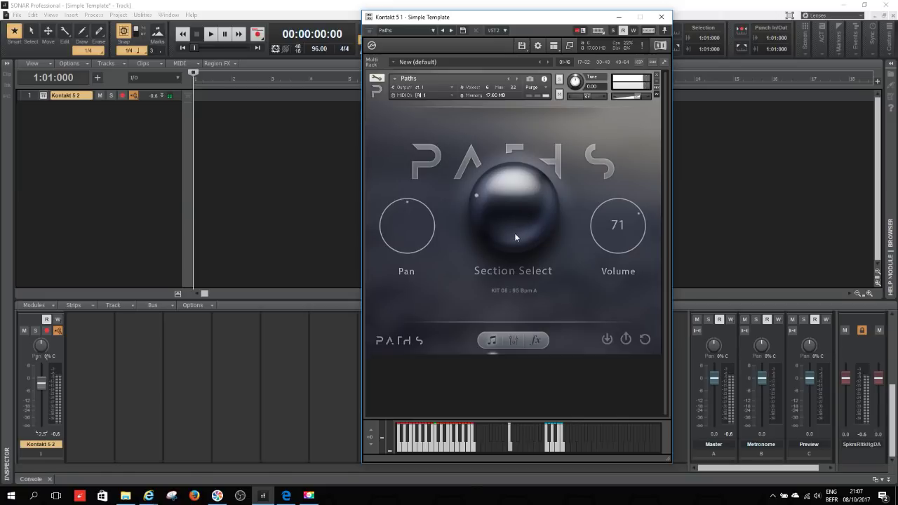
drag(516, 238, 506, 183)
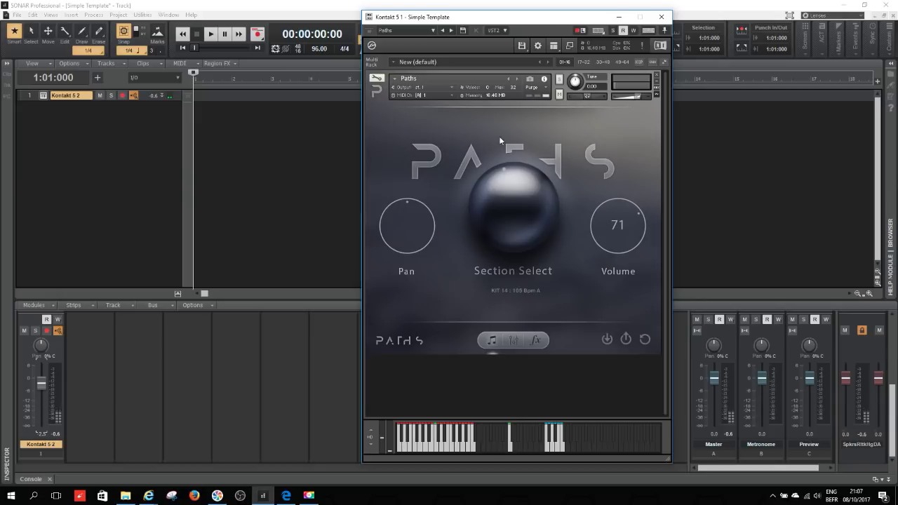
drag(521, 178, 525, 200)
double_click(325, 54)
text(118)
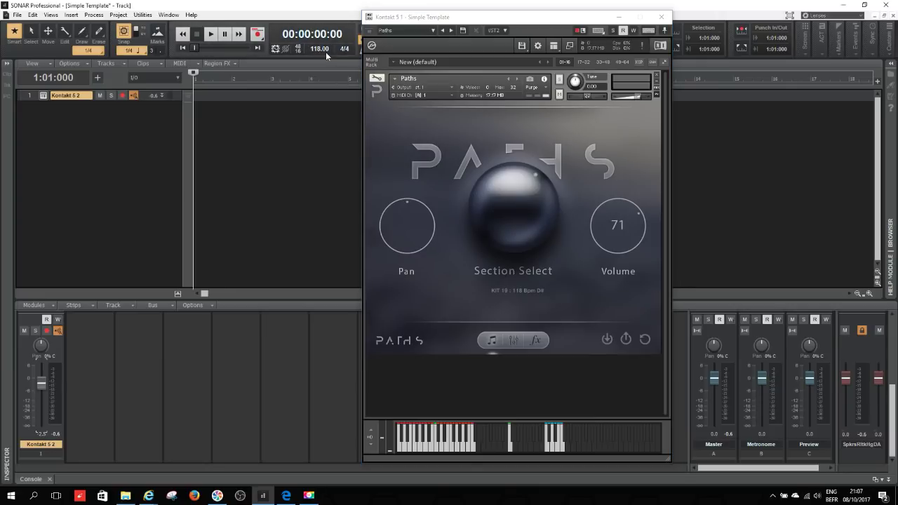
key(Return)
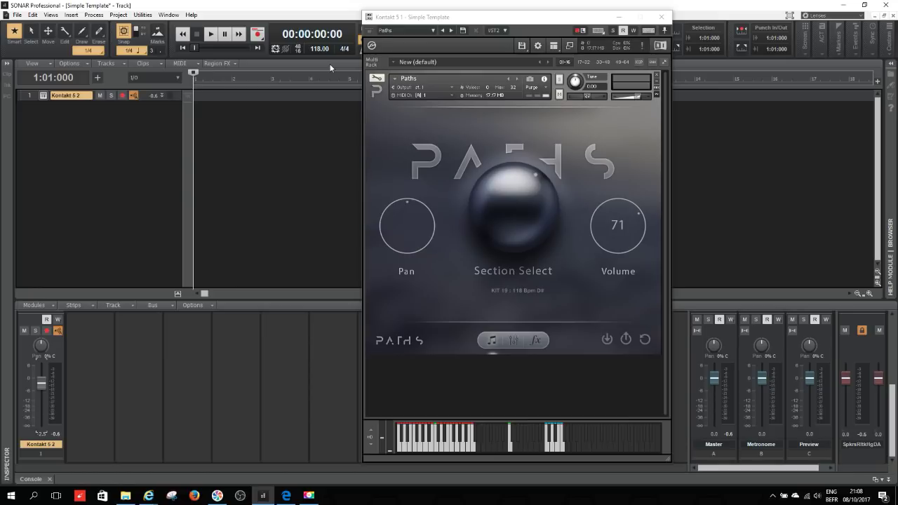
Step: Review the Paths mixer and effects pages, then return to the kit selection page
click(514, 342)
click(537, 342)
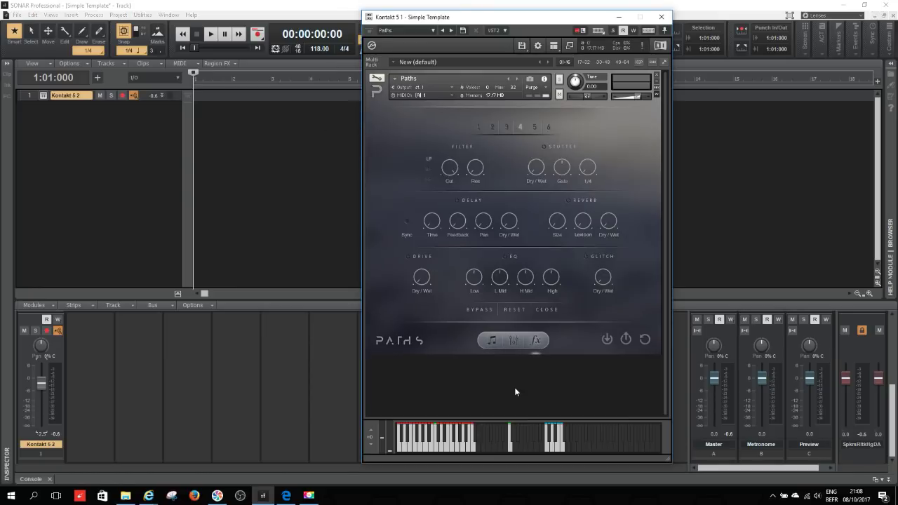
click(490, 342)
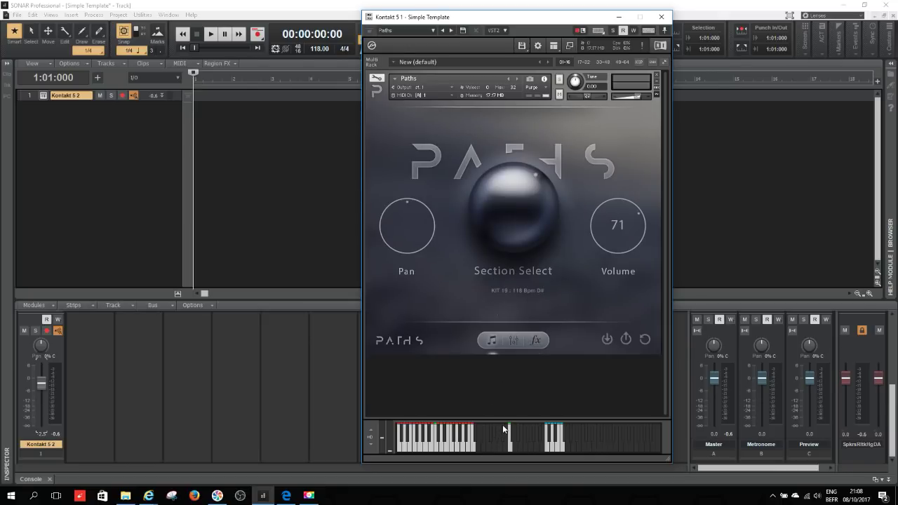